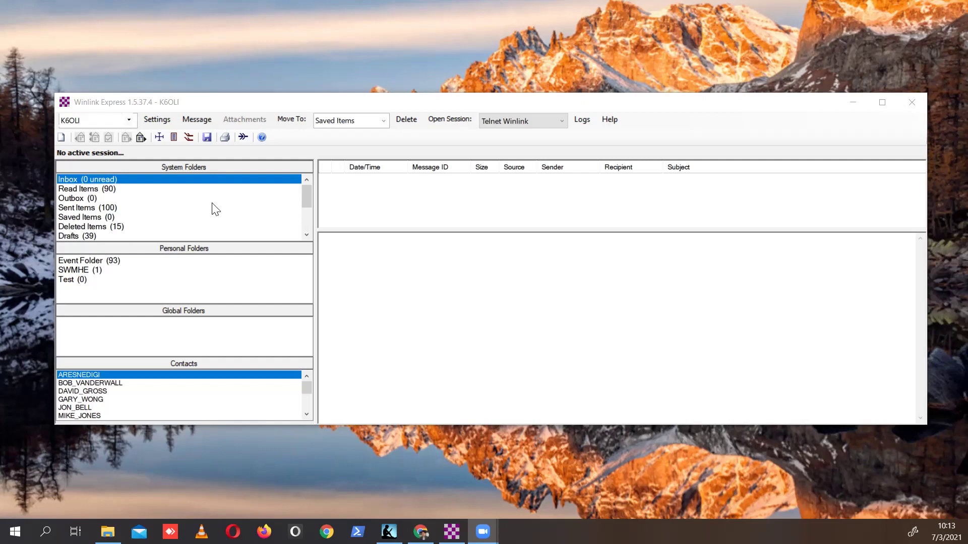
Start a new message from the Global Templates > Custom Forms 'Send SMS-text message.txt' template.
{"action": "left_click", "coordinate": [62, 138]}
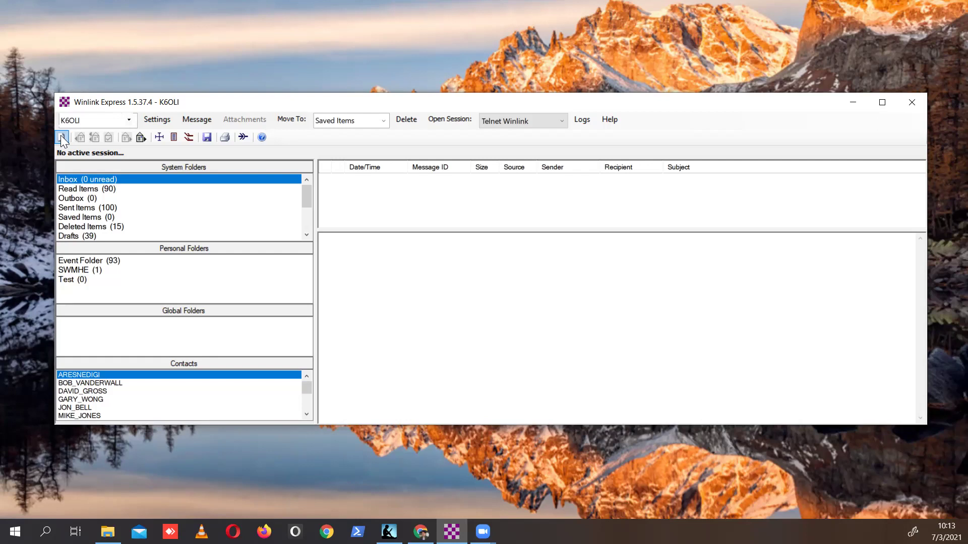
{"action": "left_click", "coordinate": [62, 137]}
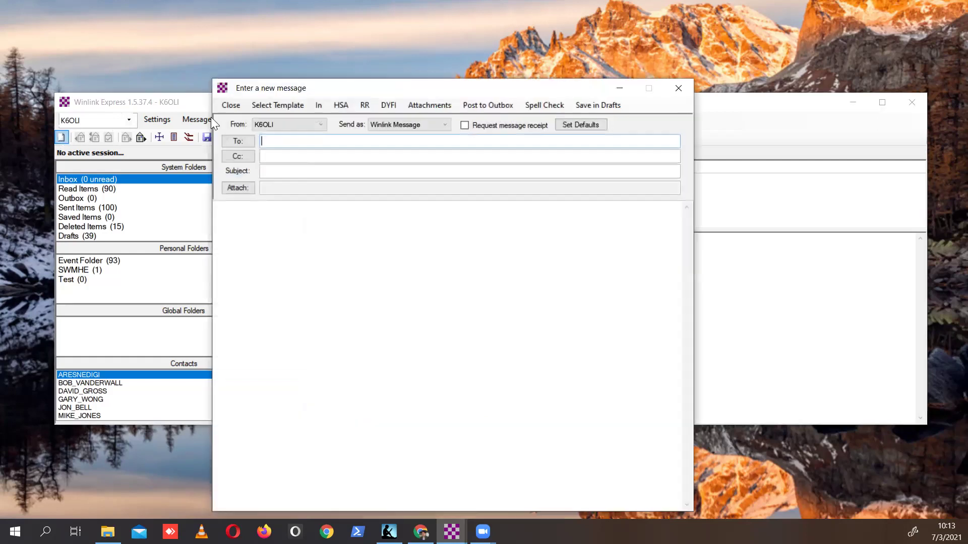
{"action": "left_click", "coordinate": [281, 105]}
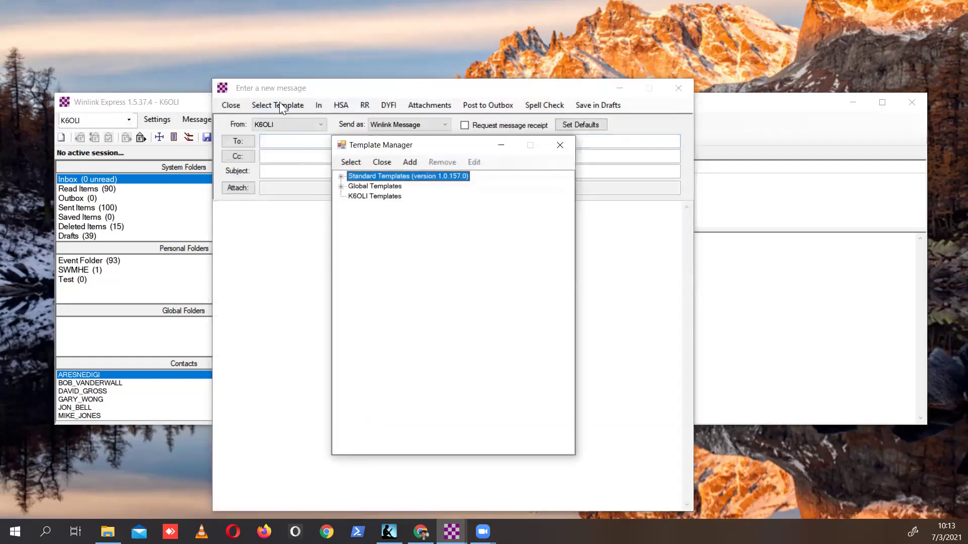
{"action": "left_click", "coordinate": [342, 187]}
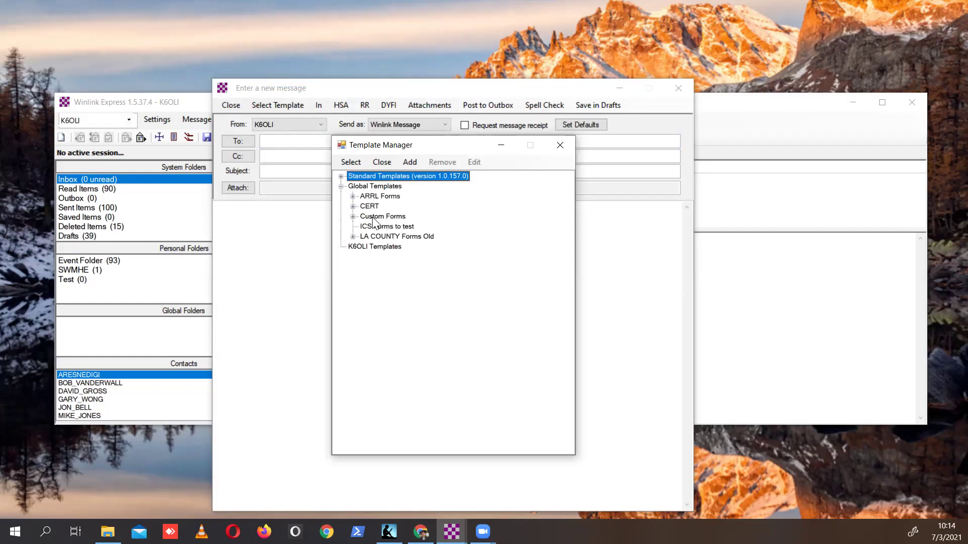
{"action": "left_click", "coordinate": [353, 217]}
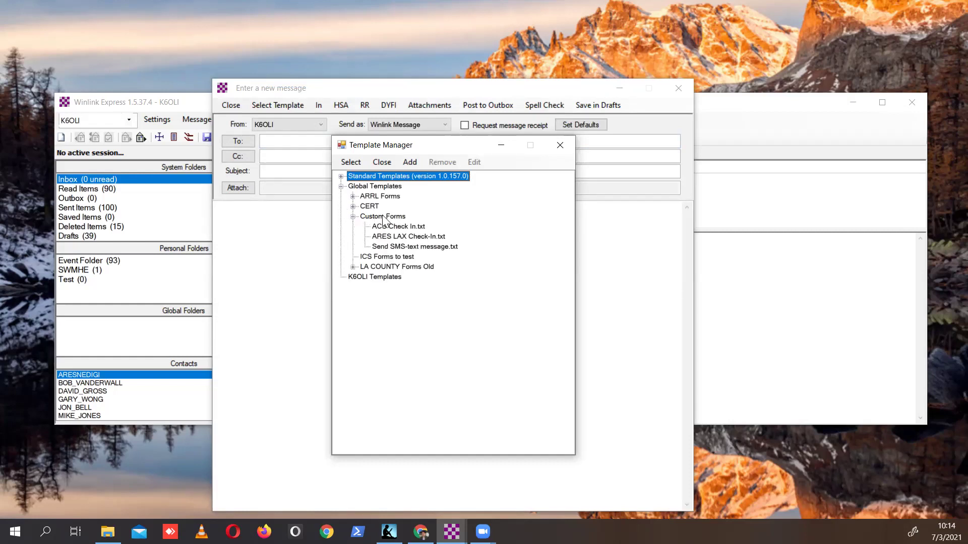
{"action": "double_click", "coordinate": [391, 247]}
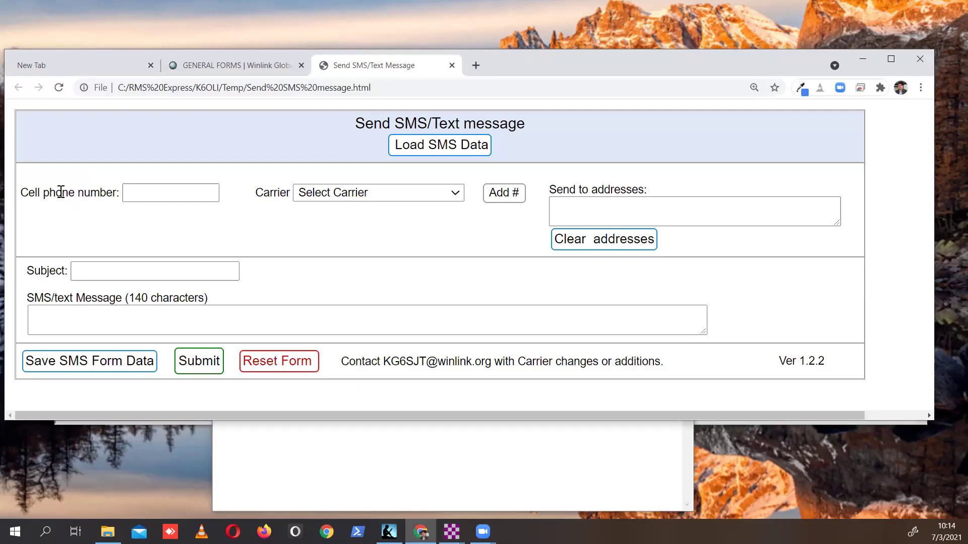
Add the first cell phone number as a recipient on the Verizon (MMS, preferred) carrier.
{"action": "left_click", "coordinate": [140, 187]}
{"action": "type", "text": "62"}
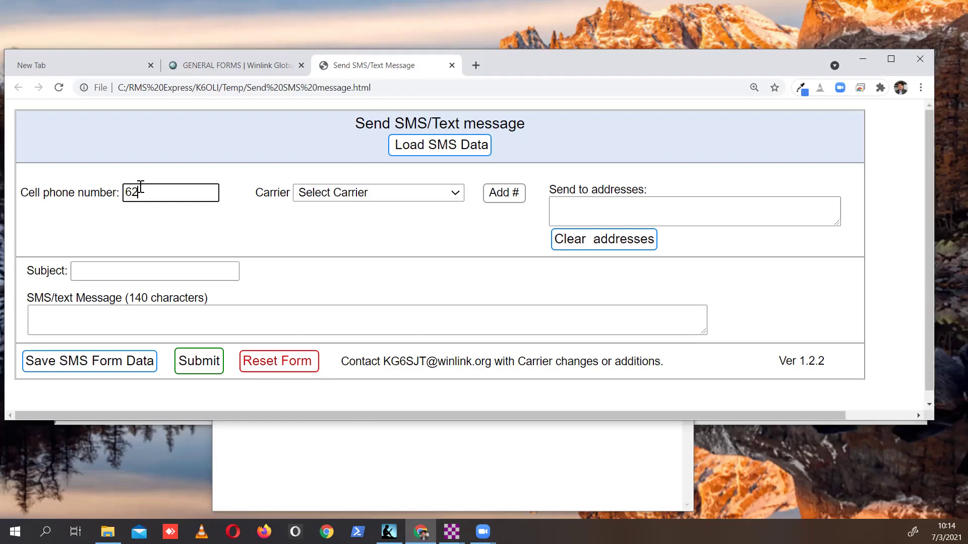
{"action": "type", "text": "65559874"}
{"action": "left_click", "coordinate": [358, 194]}
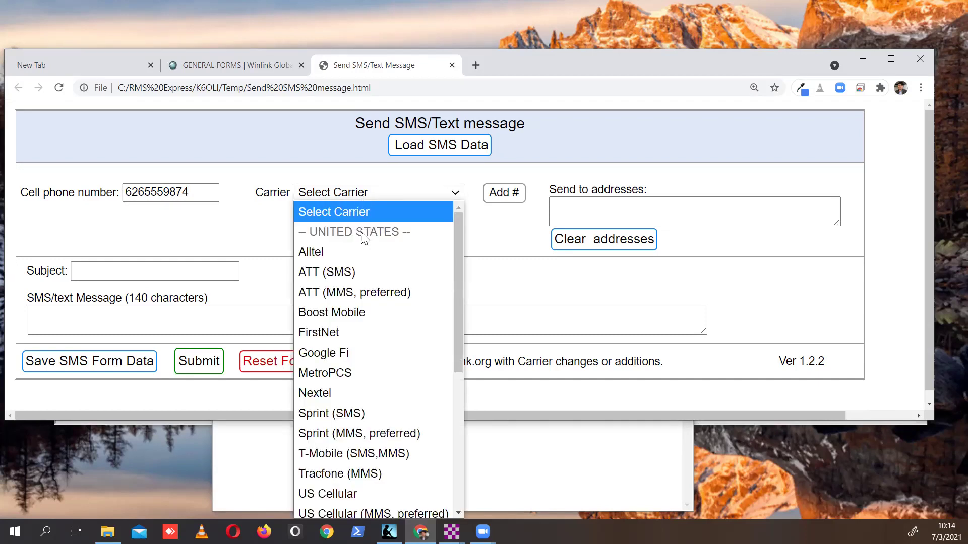
{"action": "scroll", "coordinate": [365, 257], "scroll_direction": "down", "scroll_amount": 5}
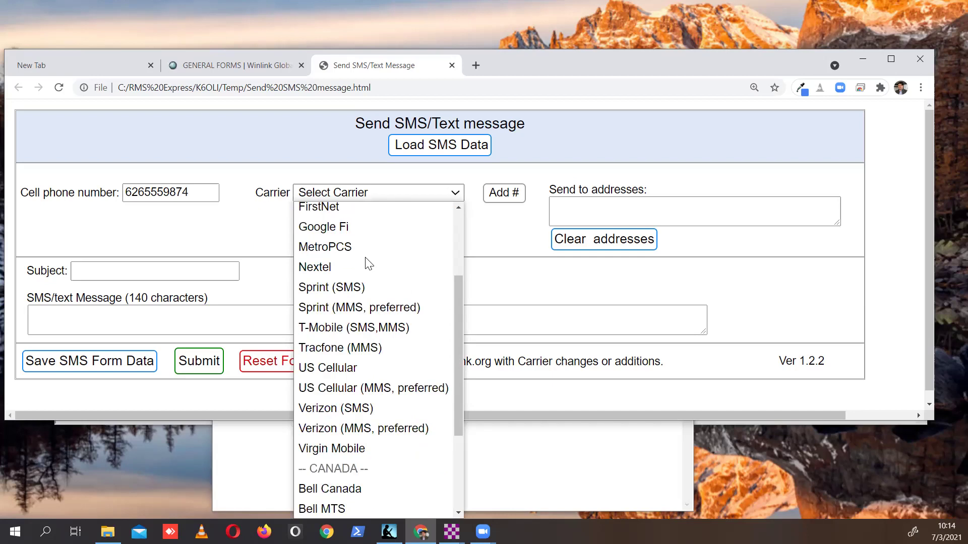
{"action": "scroll", "coordinate": [367, 263], "scroll_direction": "up", "scroll_amount": 2}
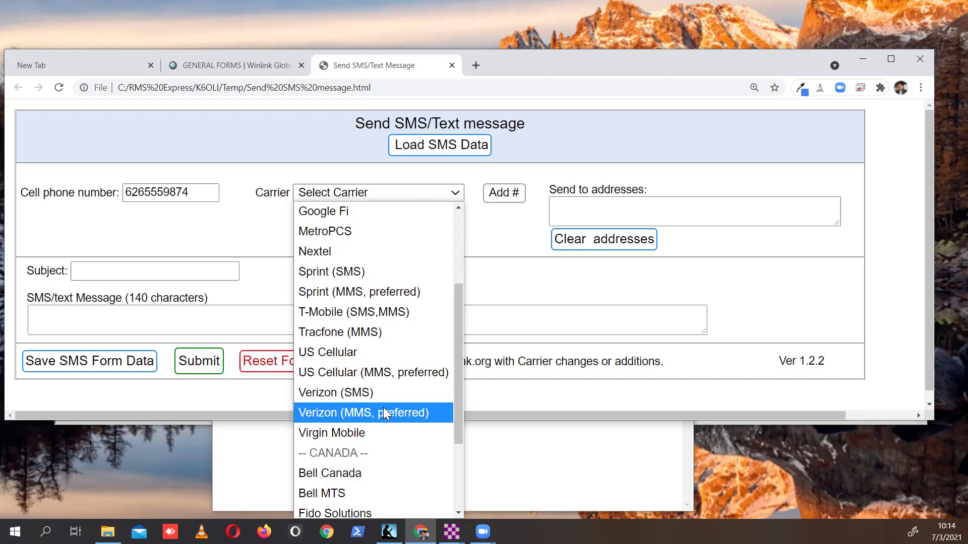
{"action": "left_click", "coordinate": [385, 413]}
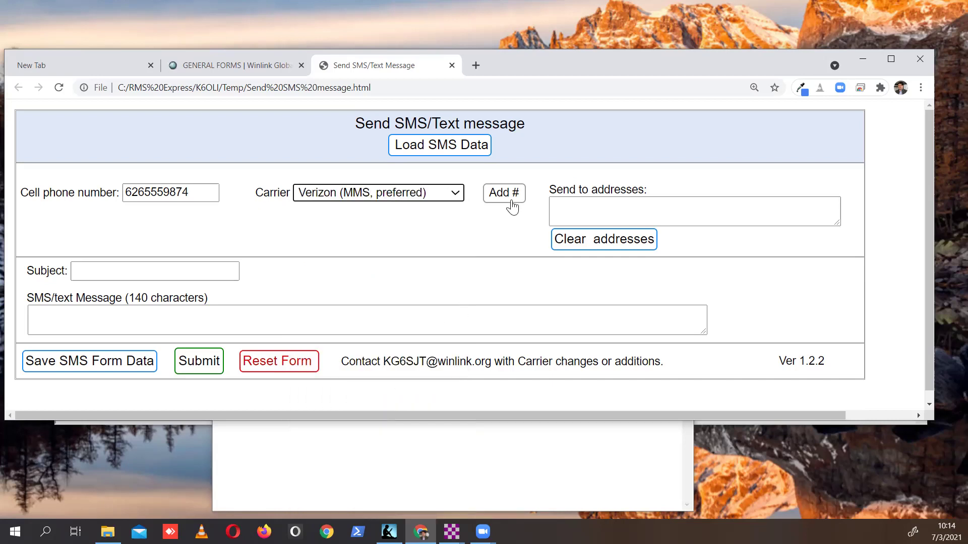
{"action": "left_click", "coordinate": [510, 202]}
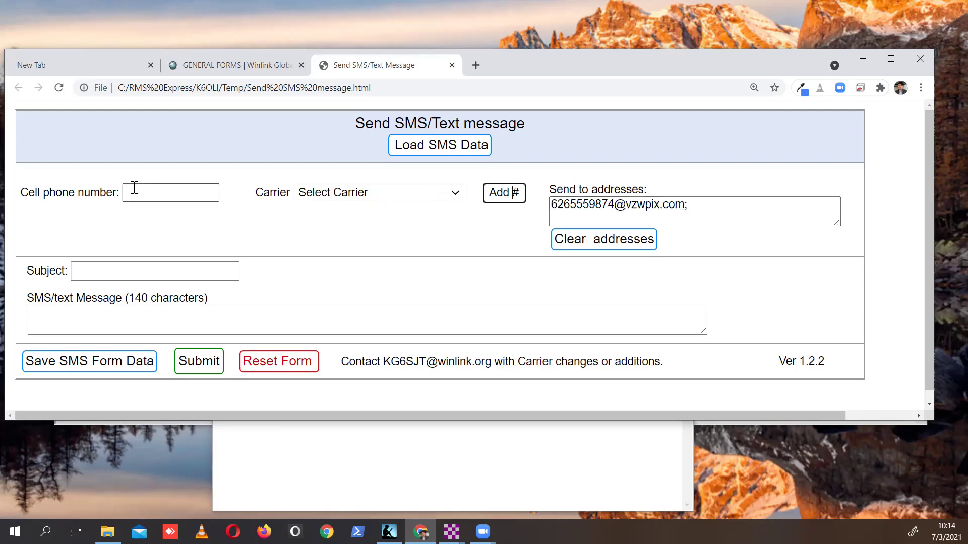
Add the second cell phone number as a recipient on the ATT (SMS) carrier.
{"action": "left_click", "coordinate": [135, 188]}
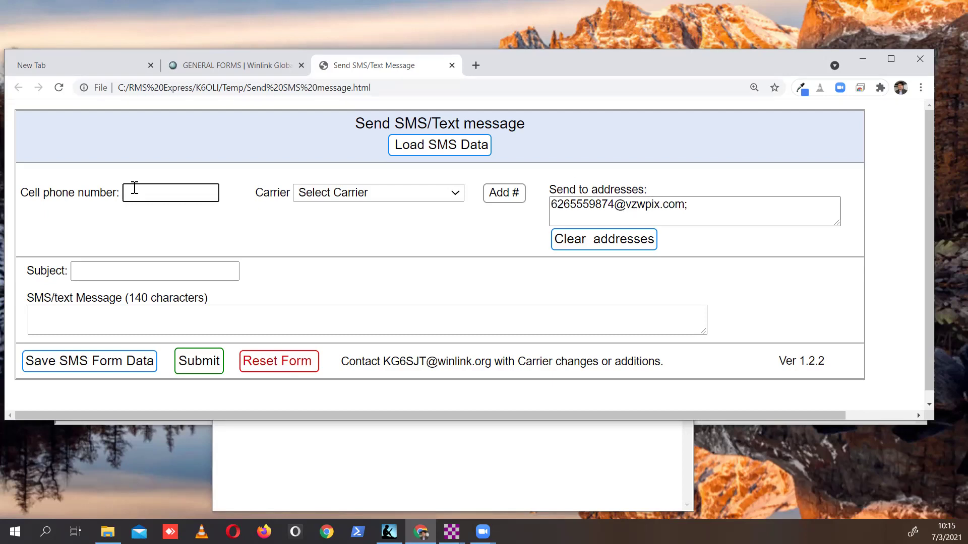
{"action": "type", "text": "2135556565"}
{"action": "left_click", "coordinate": [385, 198]}
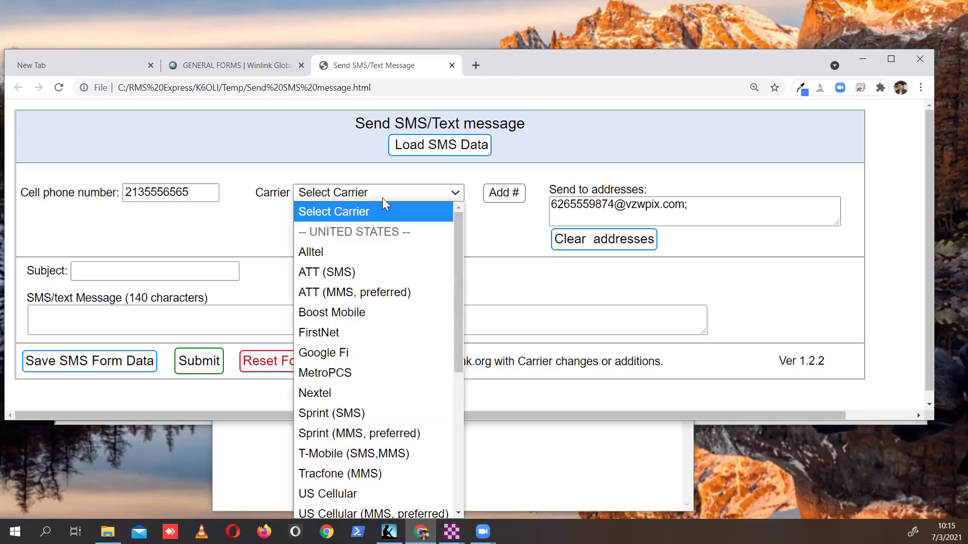
{"action": "left_click", "coordinate": [364, 280]}
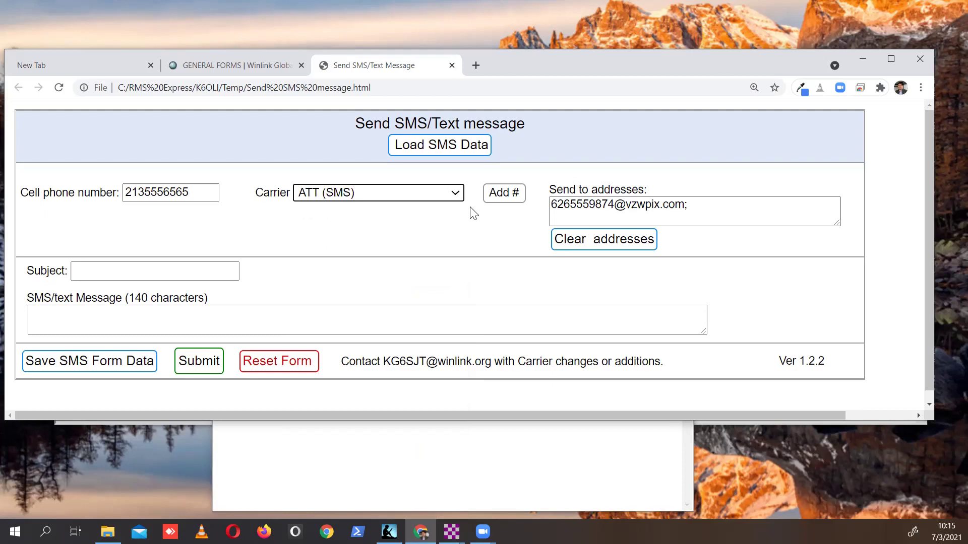
{"action": "left_click", "coordinate": [512, 194]}
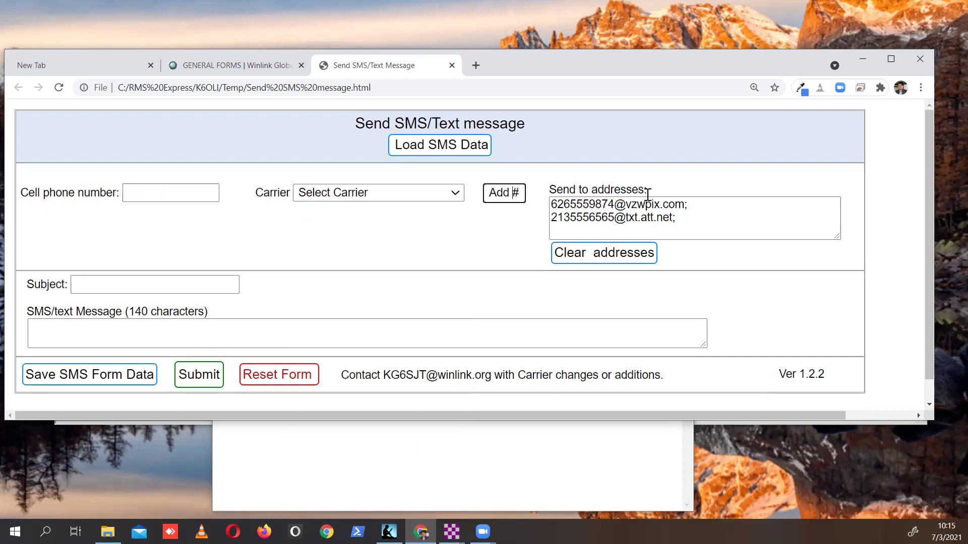
Enter the subject 'Short Test' and the text message 'I am doing fine!'.
{"action": "left_click", "coordinate": [159, 284]}
{"action": "left_click", "coordinate": [157, 283]}
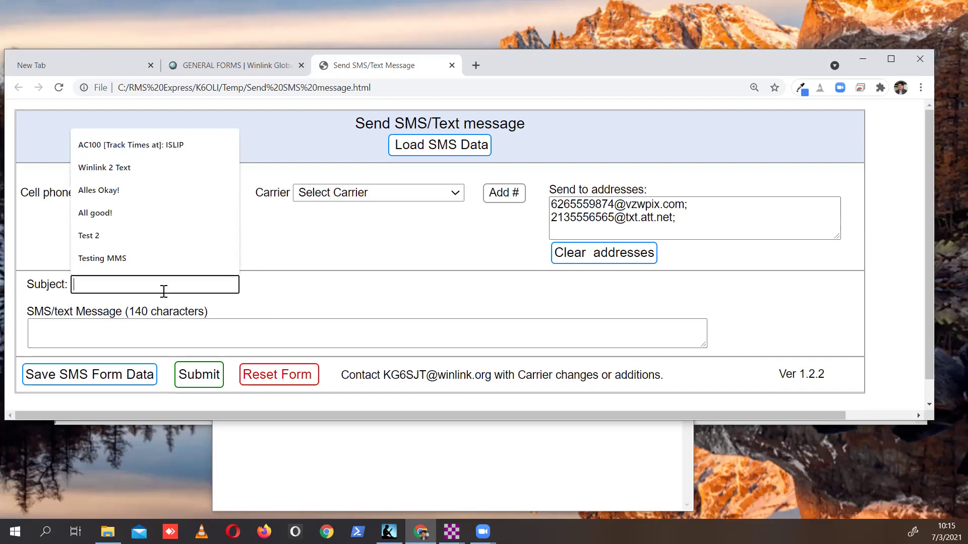
{"action": "type", "text": "Short Test"}
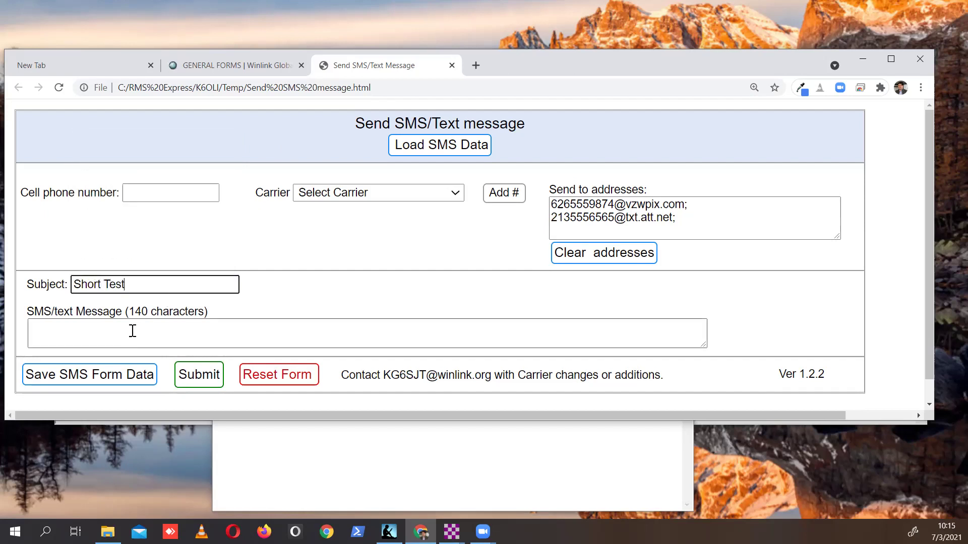
{"action": "left_click", "coordinate": [133, 331]}
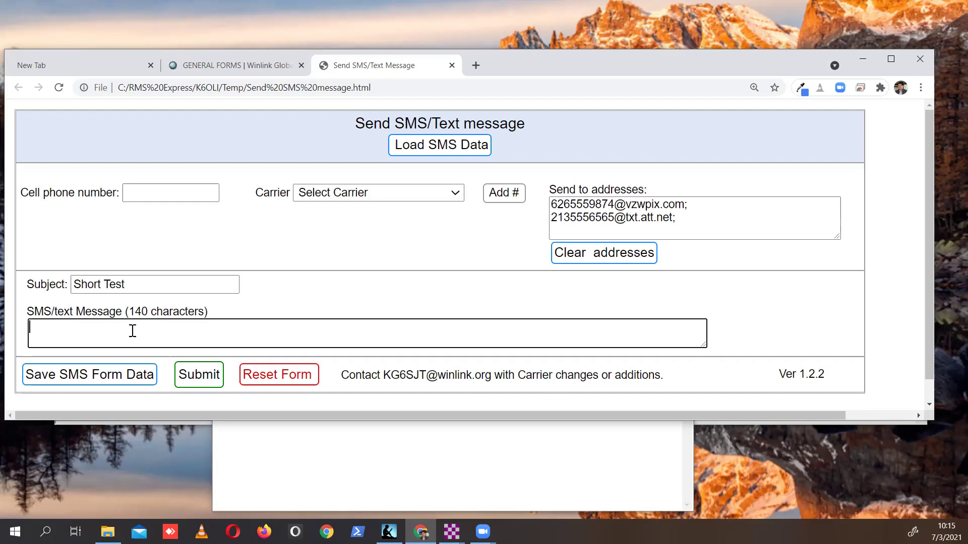
{"action": "type", "text": "I am doing fine!"}
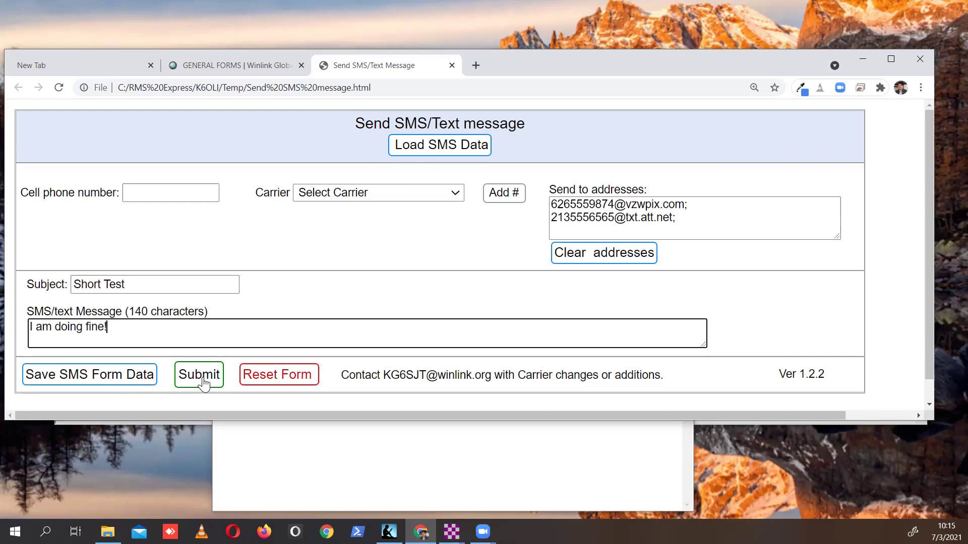
Submit the SMS form, confirm the alert, and close the localhost:8001 browser page.
{"action": "left_click", "coordinate": [204, 385]}
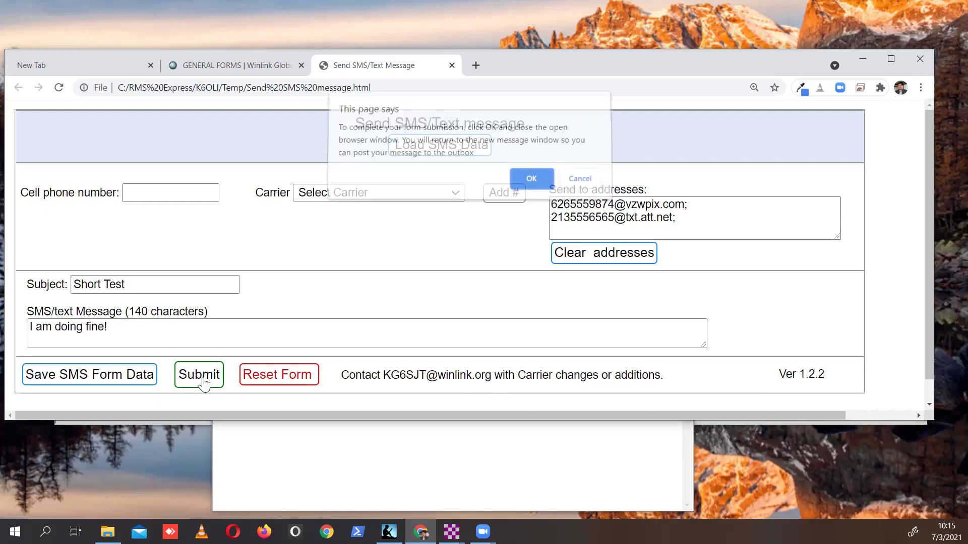
{"action": "left_click", "coordinate": [530, 183]}
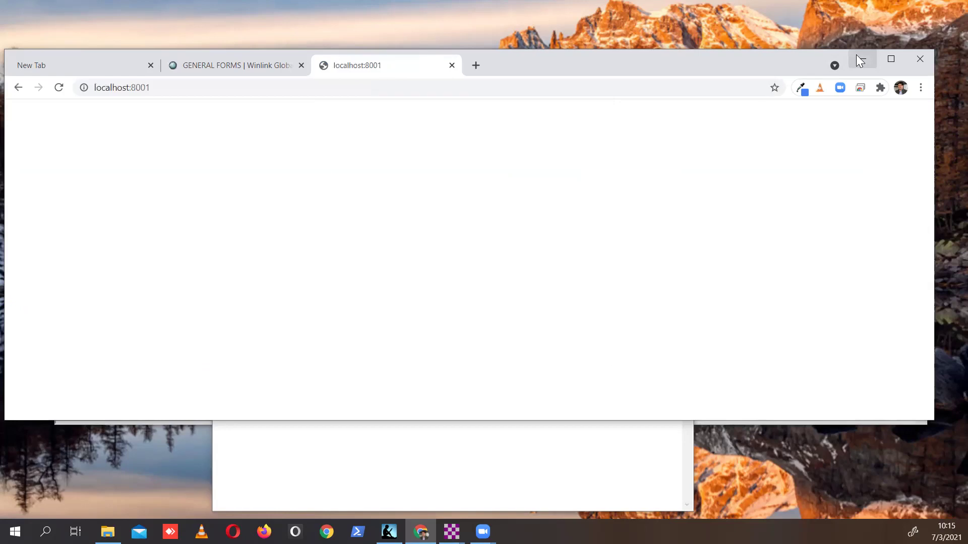
{"action": "left_click", "coordinate": [451, 65]}
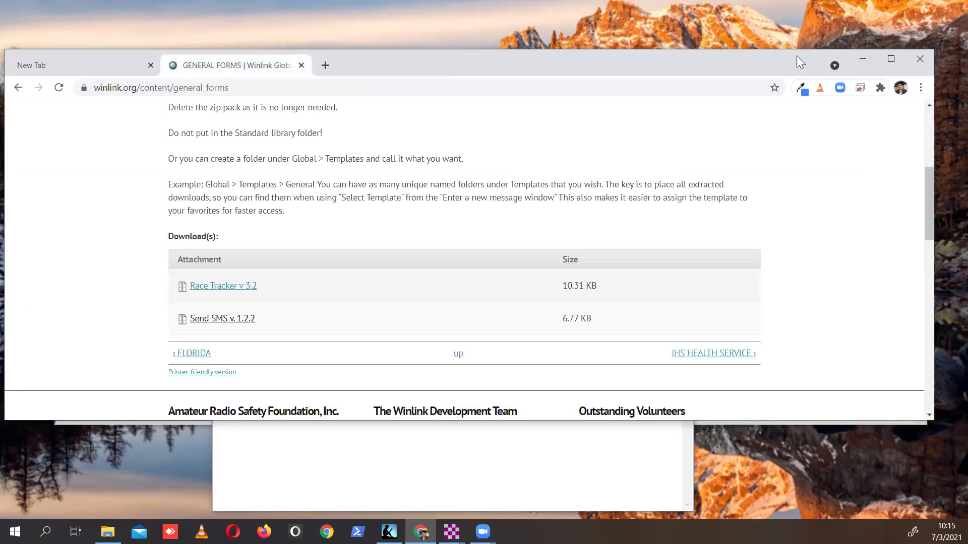
{"action": "left_click", "coordinate": [856, 60]}
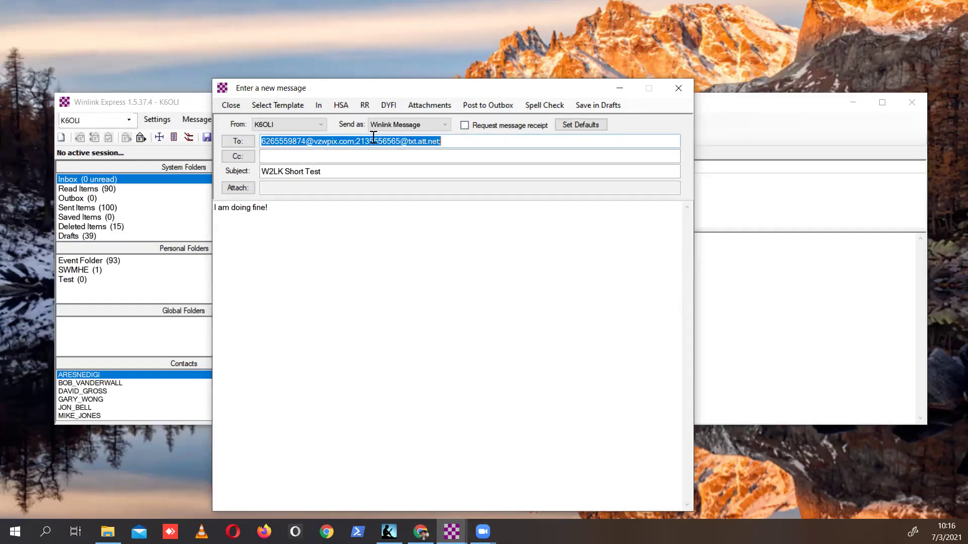
Leave the Cc field empty and post the SMS message to the Outbox.
{"action": "left_click", "coordinate": [317, 159]}
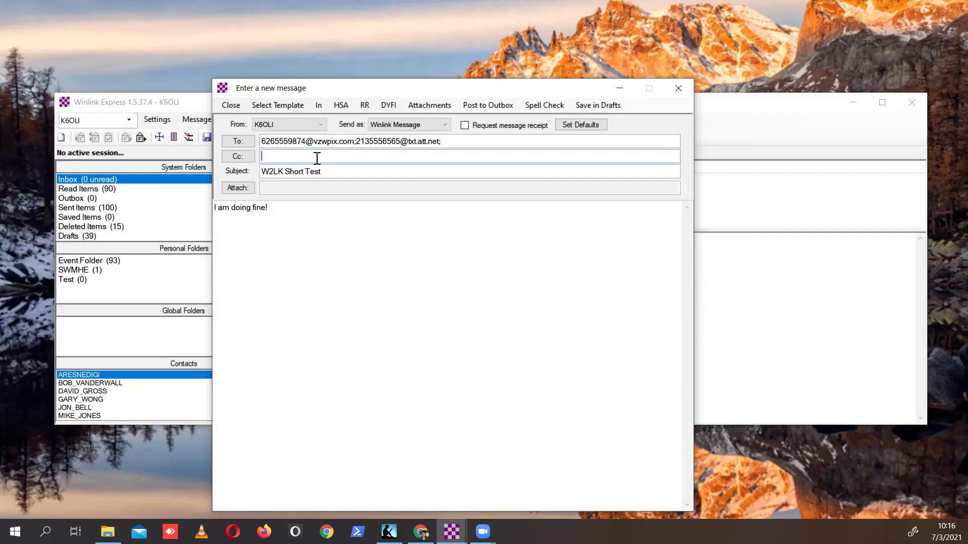
{"action": "left_click_drag", "start_coordinate": [352, 157], "coordinate": [187, 147]}
{"action": "key", "text": "BackSpace"}
{"action": "left_click", "coordinate": [500, 106]}
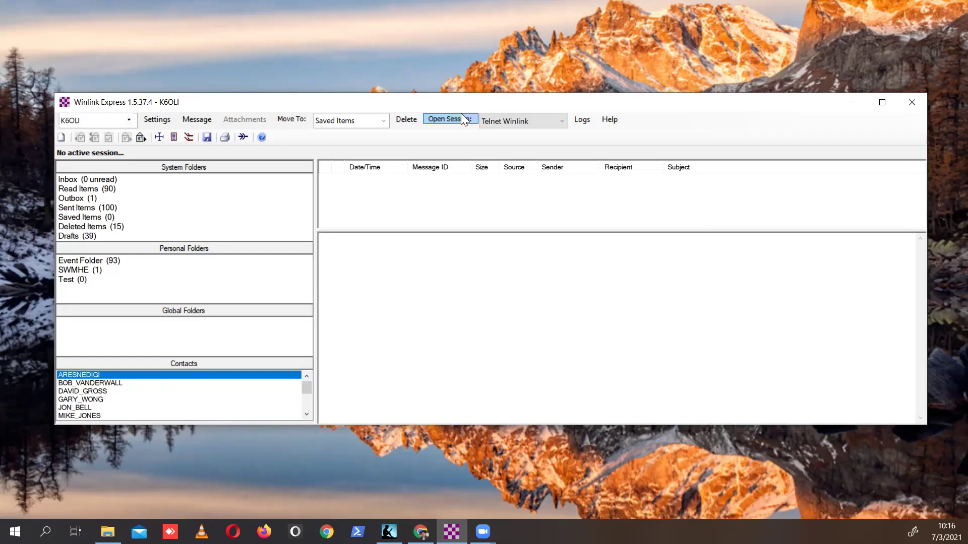
Bring the Chrome window with the Winlink GENERAL FORMS page to the front.
{"action": "left_click", "coordinate": [421, 532]}
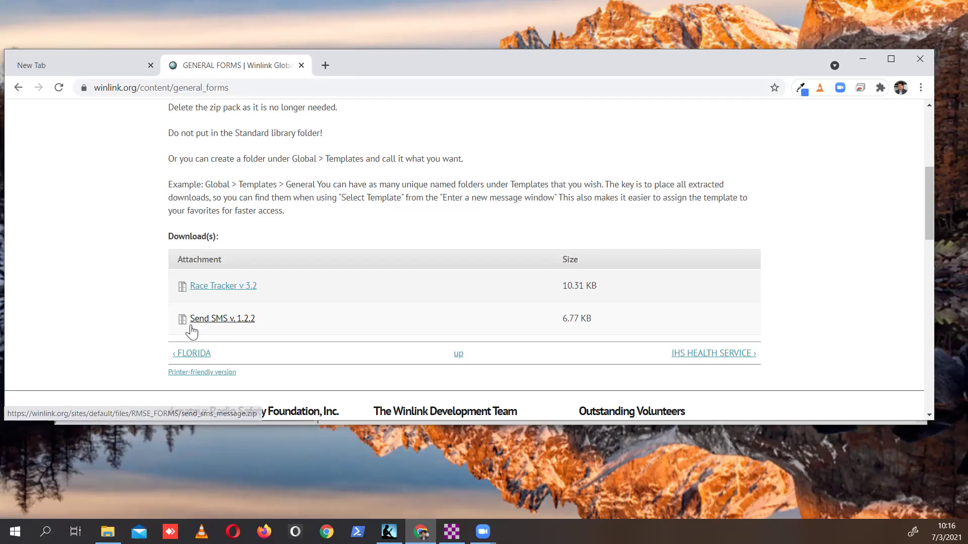
Download the Send SMS v. 1.2.2 form (send_sms_message.zip).
{"action": "left_click", "coordinate": [244, 322]}
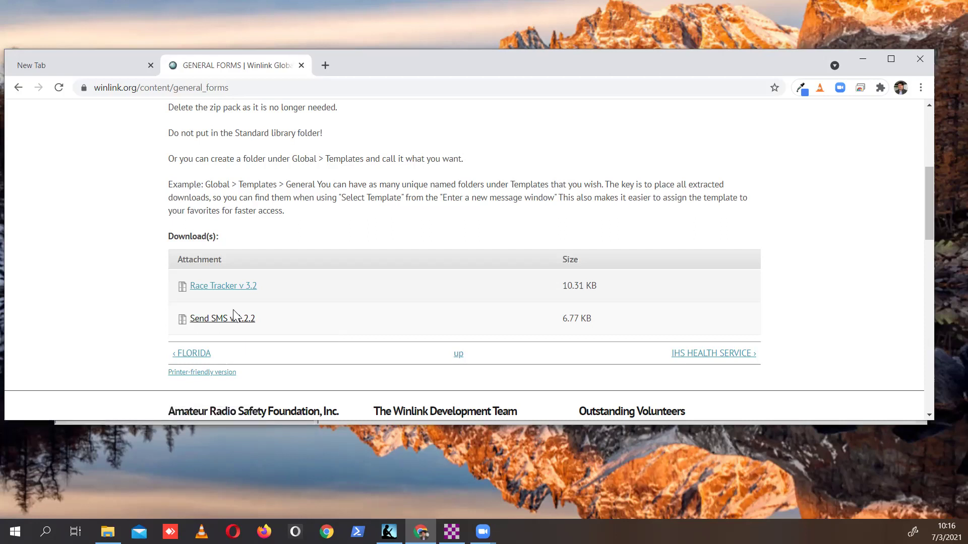